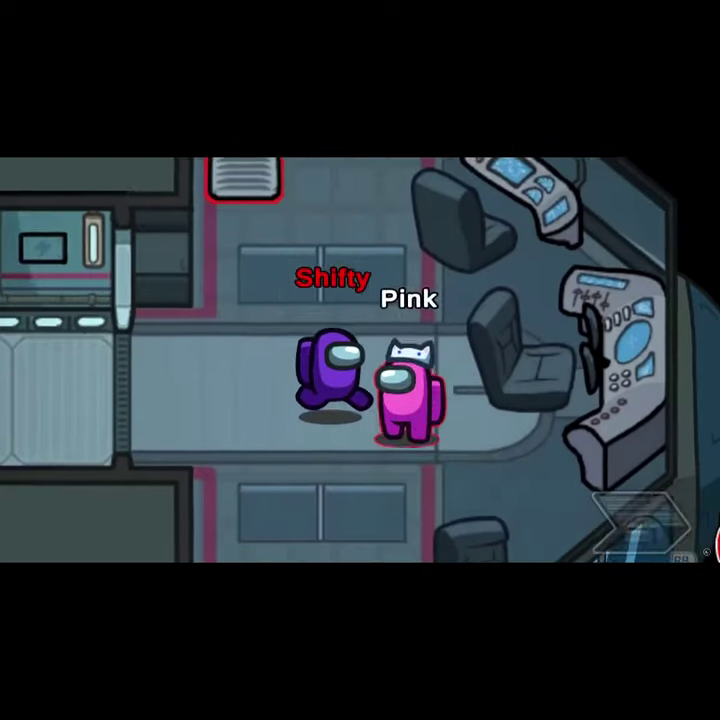
Confirm the shapeshift so purple Shifty takes on the Pink crewmate's look.
key(Return)
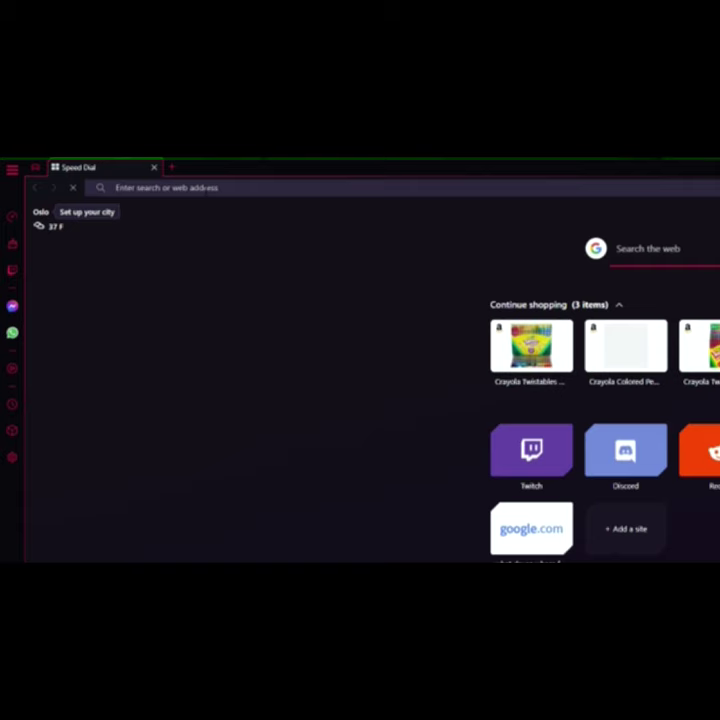
text(sSPACEM)
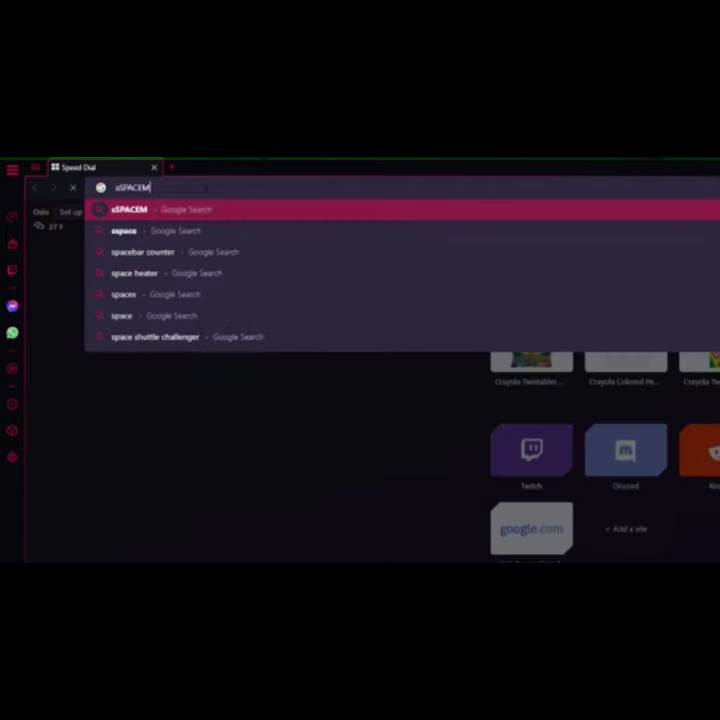
text(EN C)
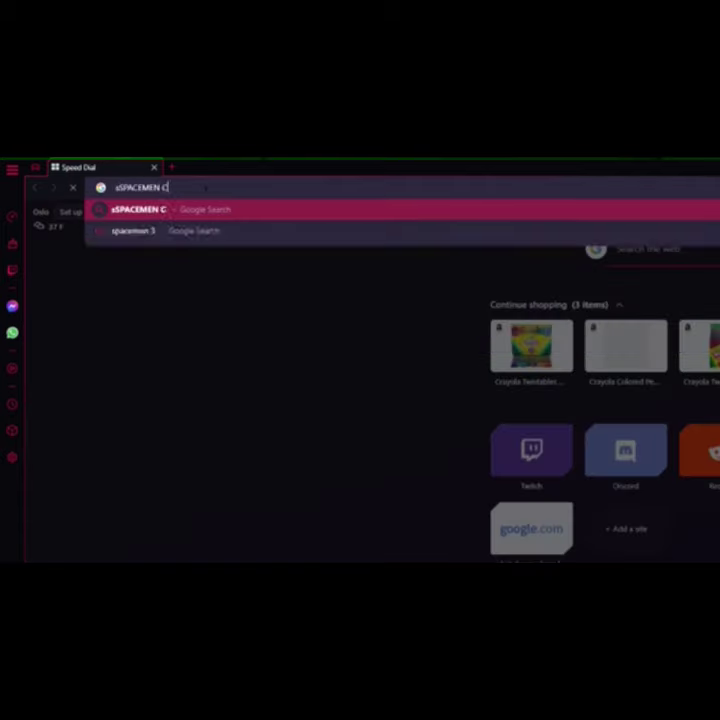
text(ODEPLZ)
Search 'sSPACEMEN CODEPLZ', then search 'AMONG US' plus the pasted 'Did you mean… no great matches' text.
key(Return)
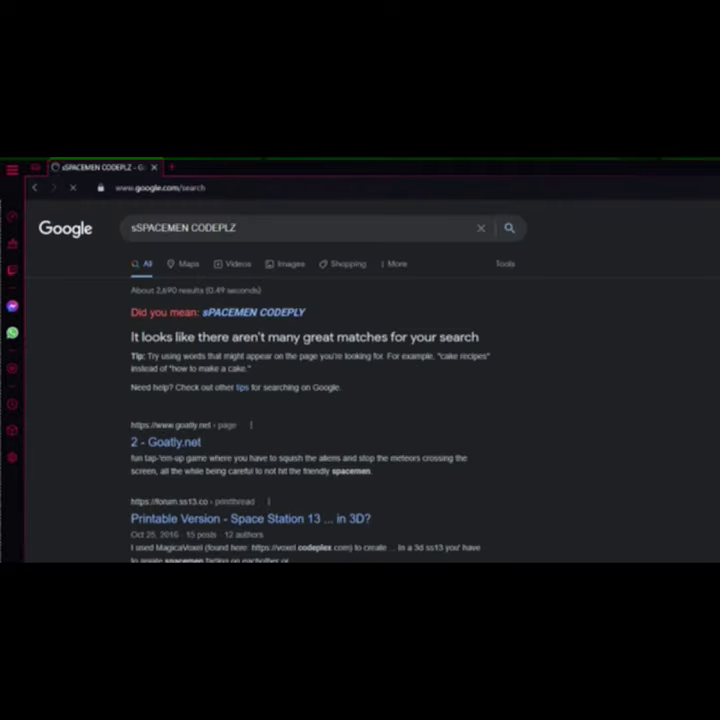
drag(121, 318, 425, 329)
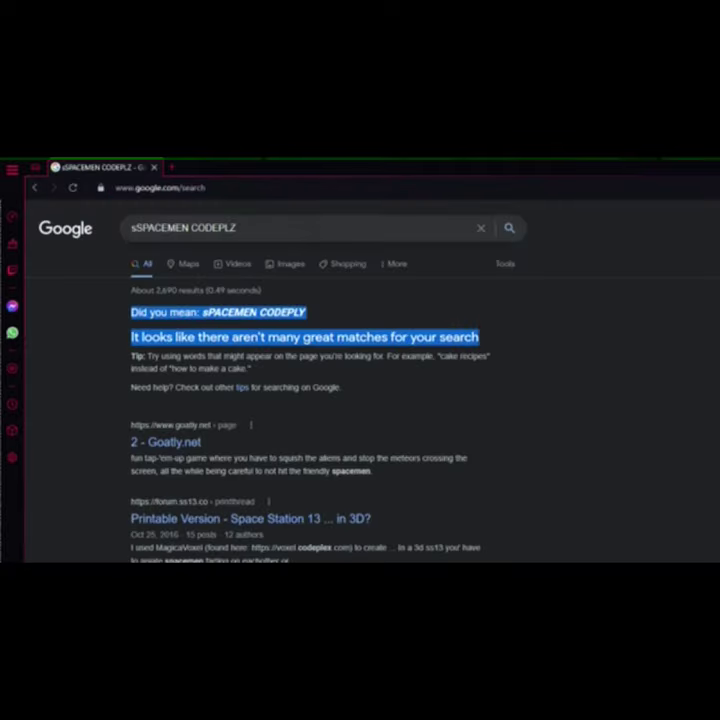
text(/)
text(AM)
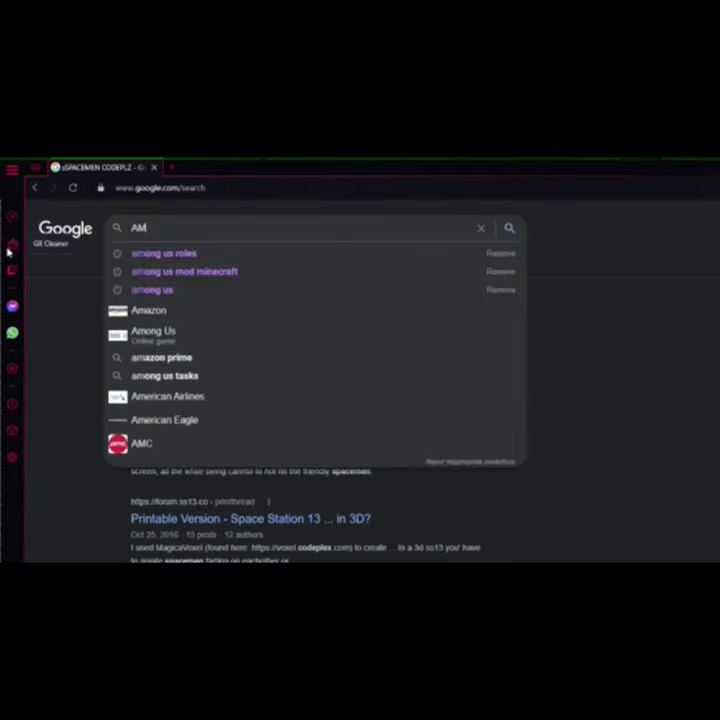
text(ONG US)
key(ctrl+v)
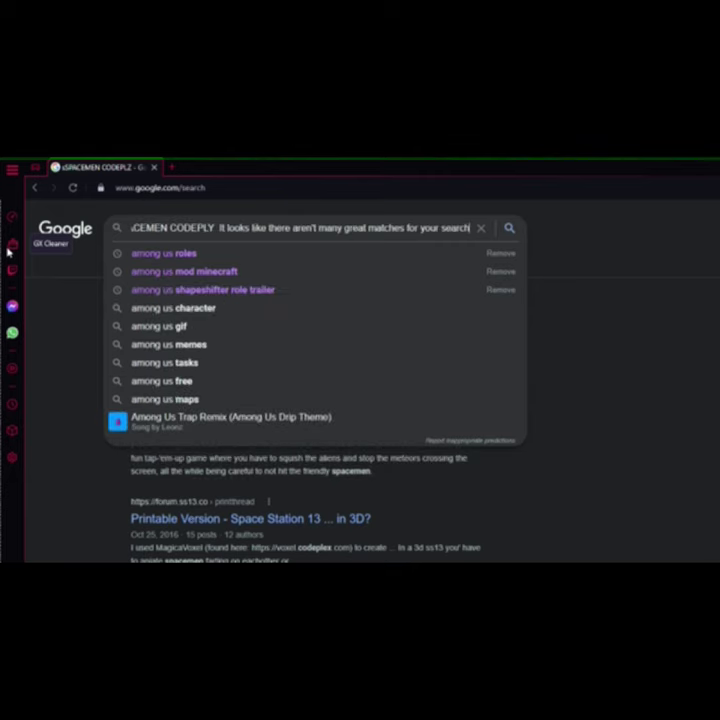
key(Return)
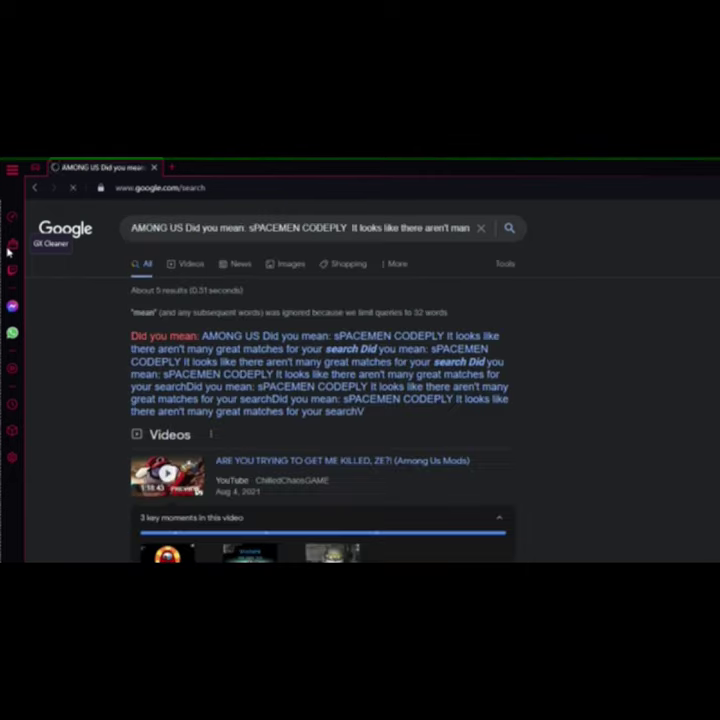